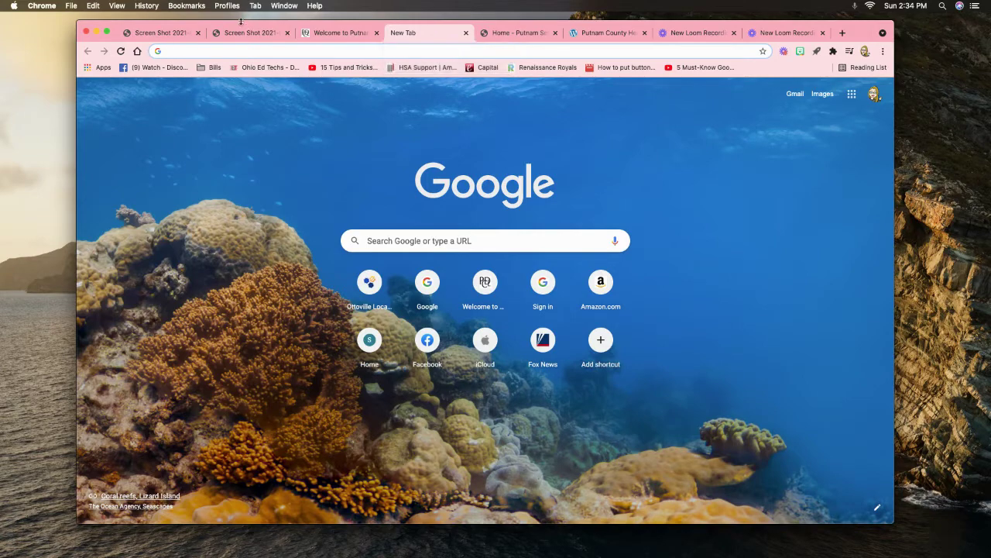
# Step: Switch to the next open tab, Putnam Sentinel, and return to the previous tab
pyautogui.click(256, 5)
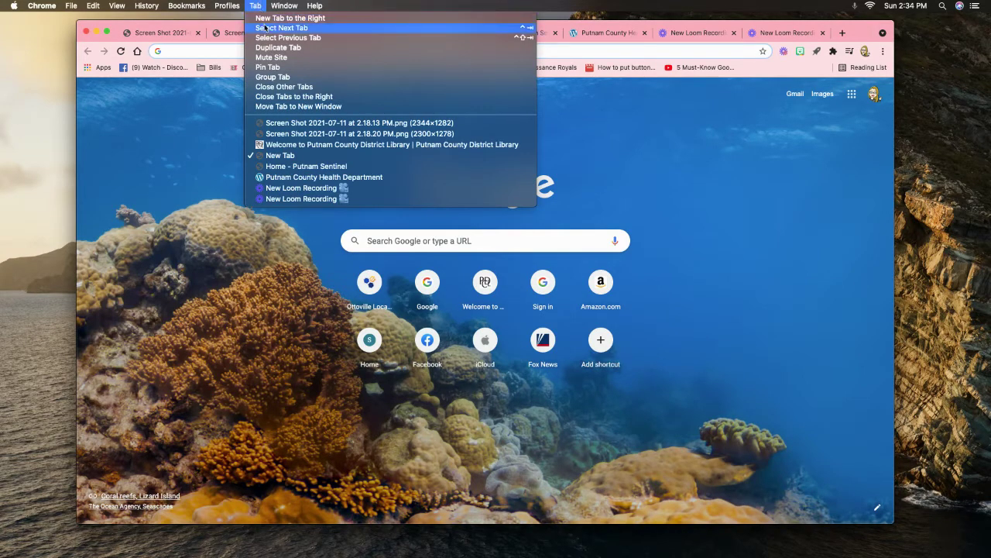
pyautogui.click(266, 28)
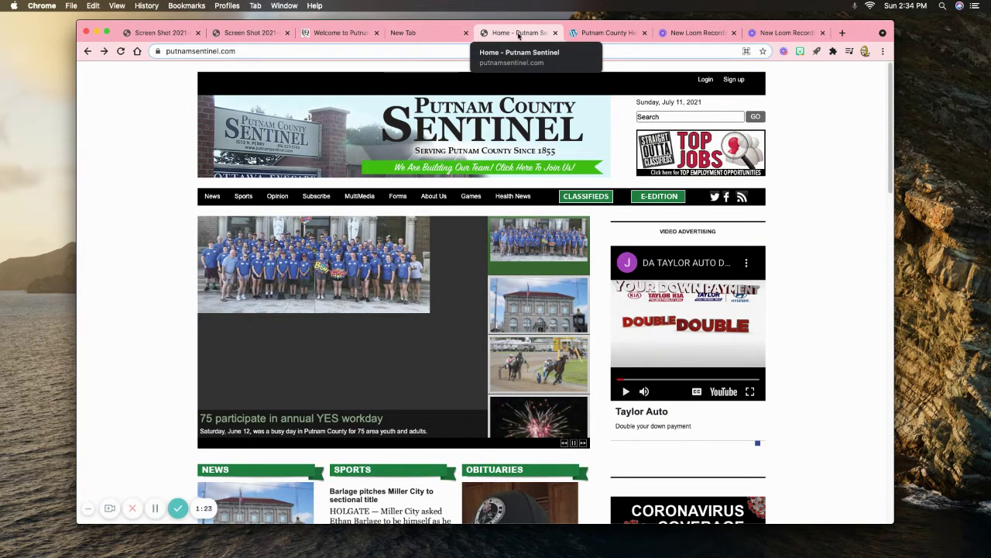
pyautogui.click(256, 7)
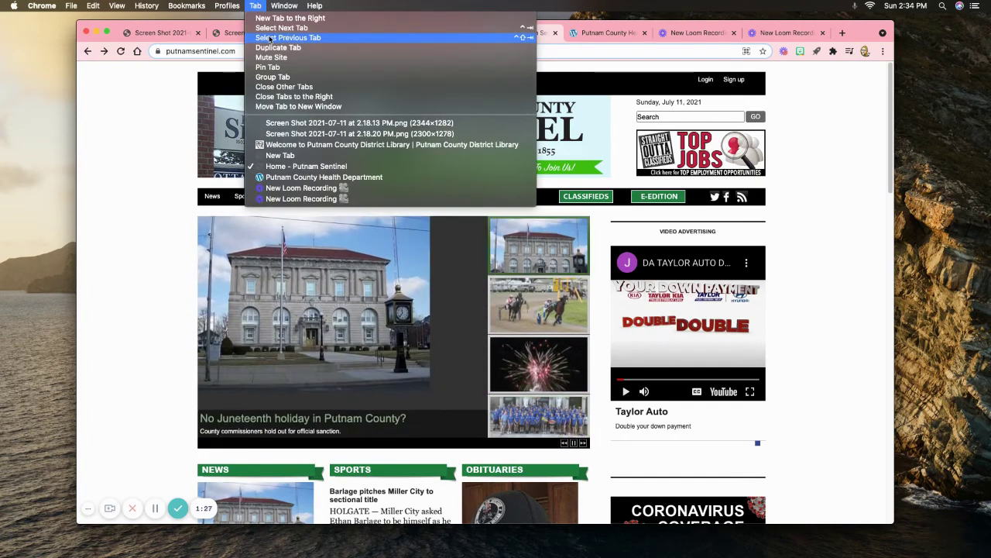
pyautogui.click(270, 38)
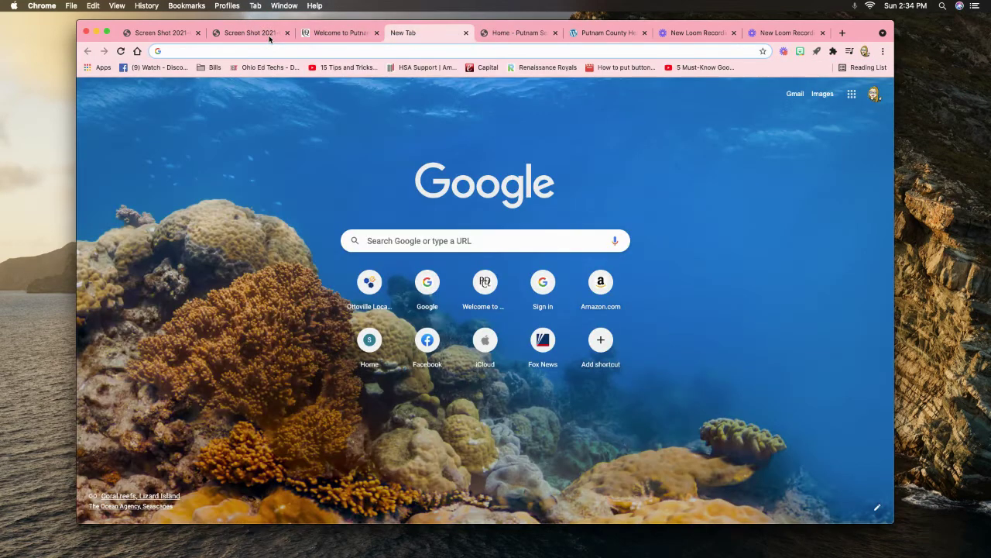
# Step: Duplicate the New Tab page and close the extra copy
pyautogui.click(259, 6)
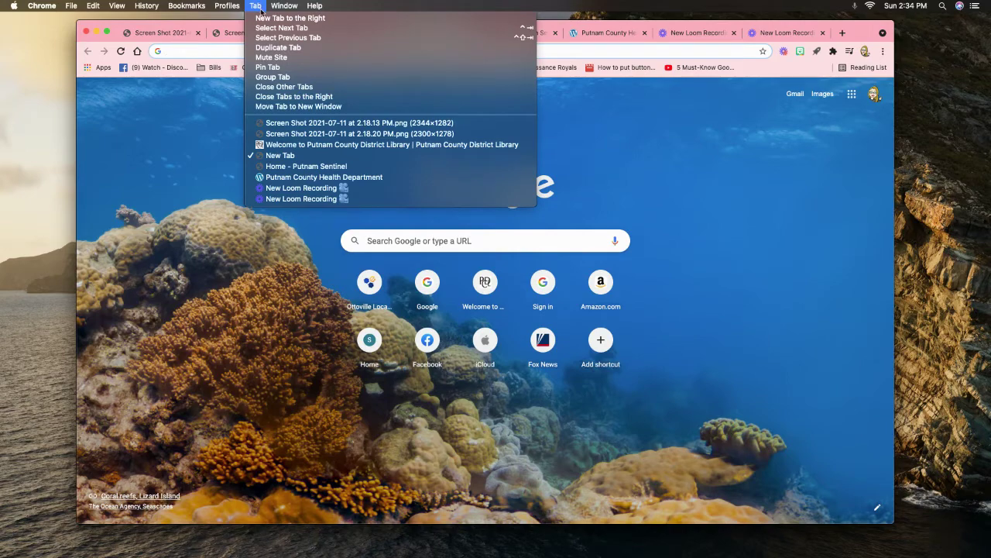
pyautogui.click(268, 49)
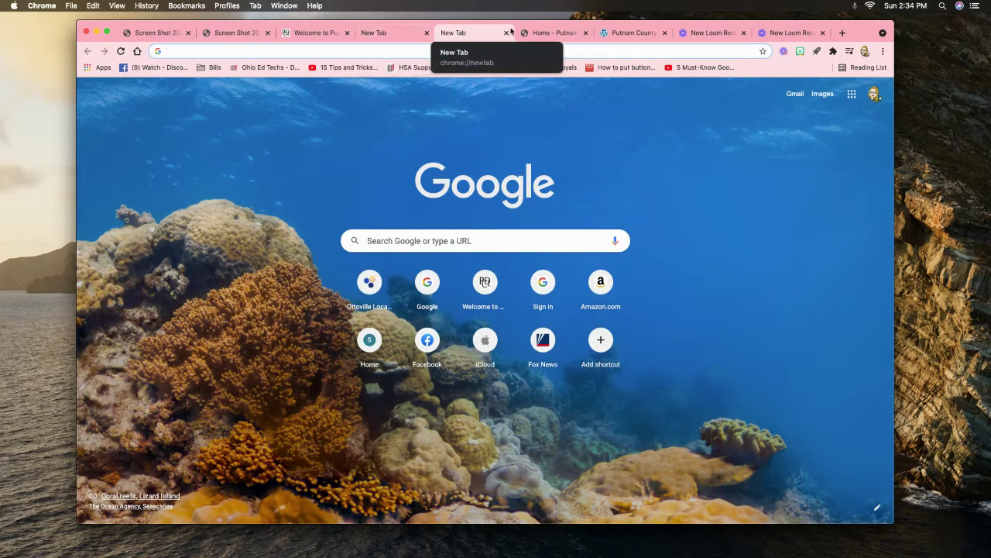
pyautogui.click(426, 34)
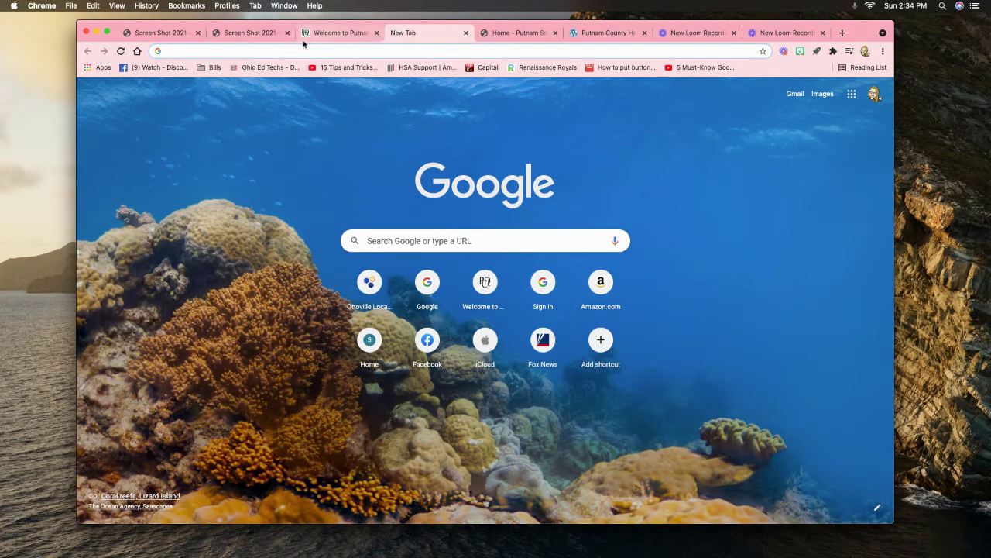
pyautogui.click(257, 6)
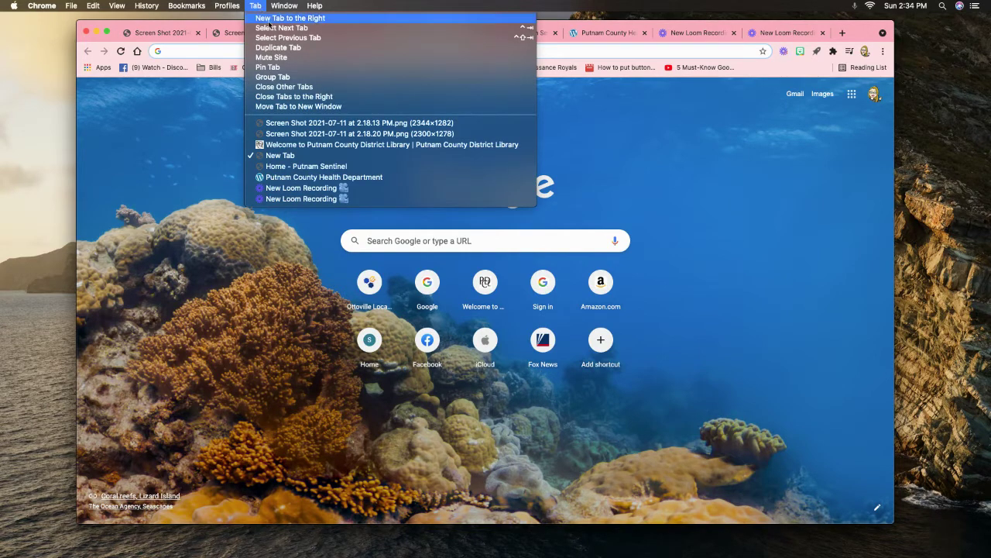
pyautogui.click(206, 17)
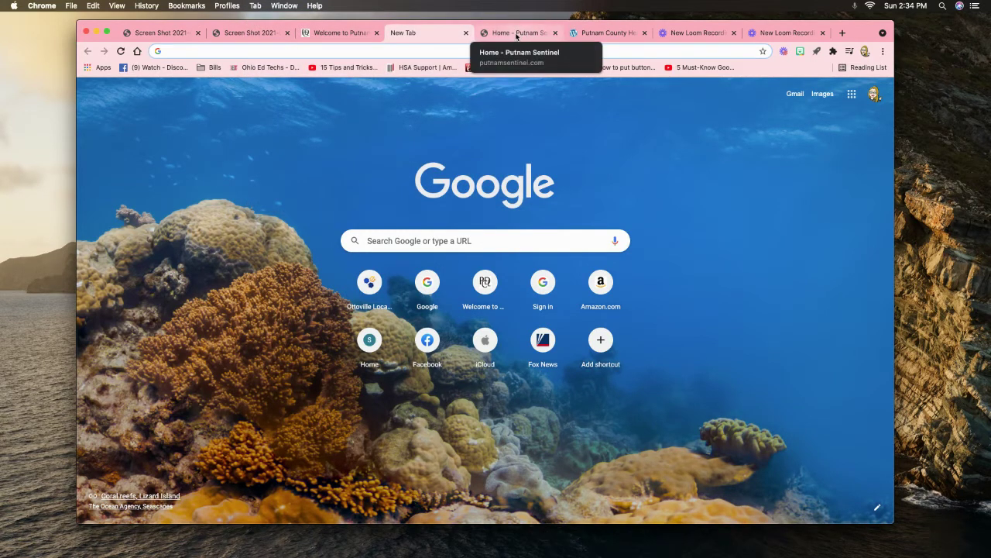
# Step: Play the Taylor Auto video on the Putnam Sentinel home page and mute the site
pyautogui.click(517, 36)
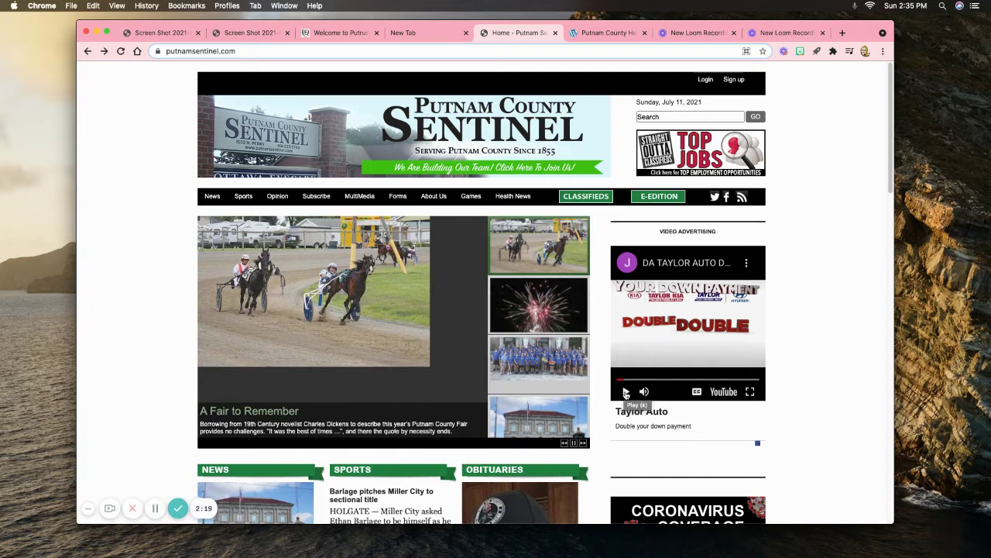
pyautogui.click(626, 392)
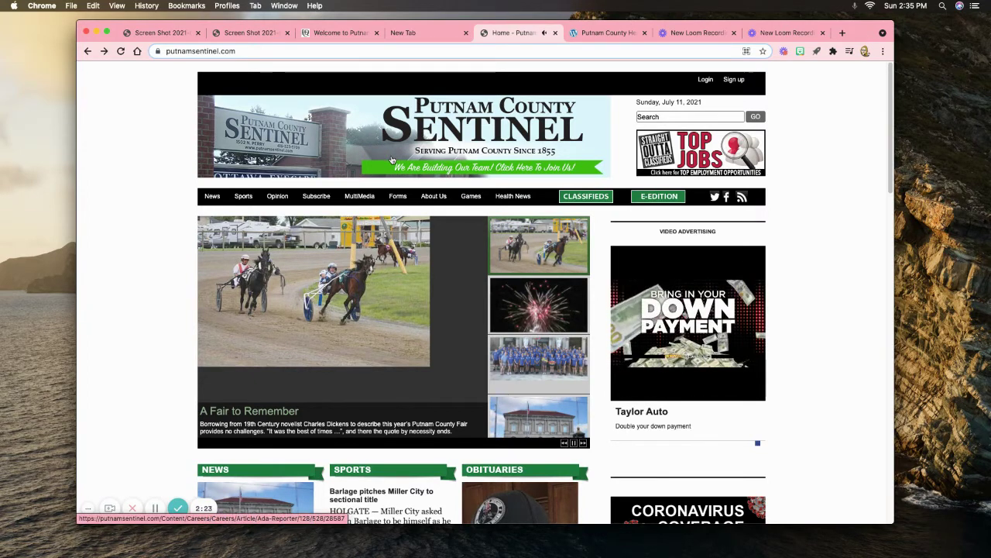
pyautogui.click(256, 6)
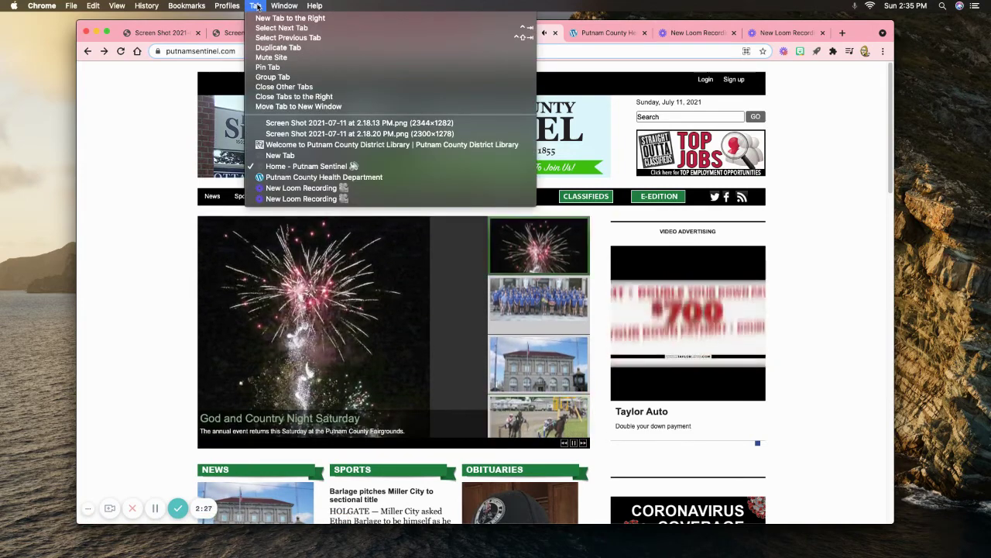
pyautogui.moveTo(254, 7)
pyautogui.click(273, 58)
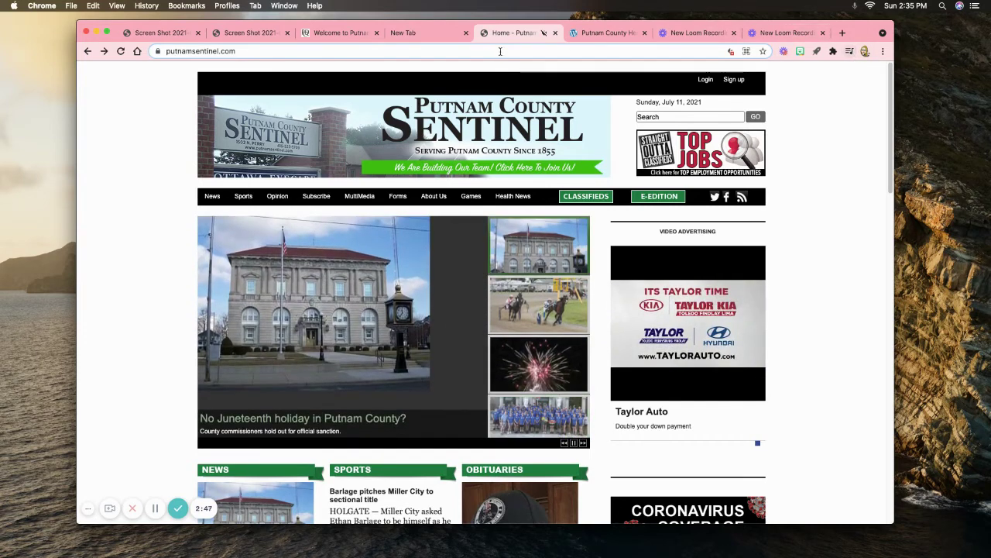
# Step: Show the browser's media controls and dismiss the loom.com and youtube.com entries
pyautogui.click(848, 52)
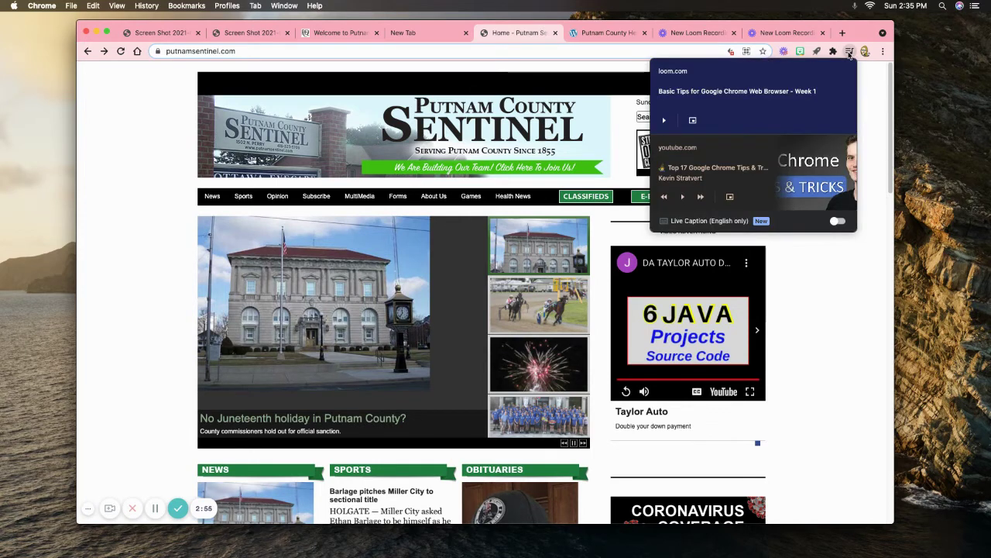
pyautogui.moveTo(711, 104)
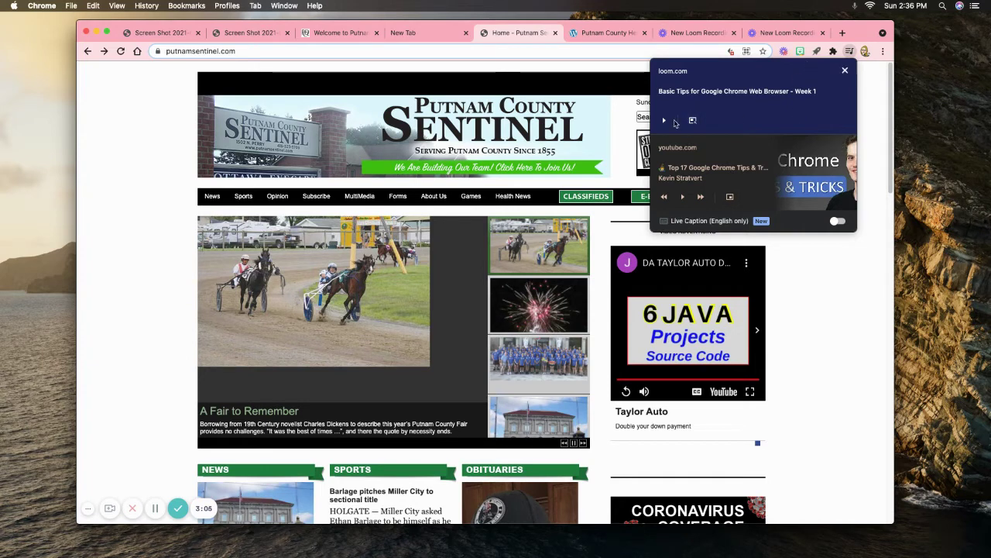
pyautogui.click(845, 71)
pyautogui.click(845, 71)
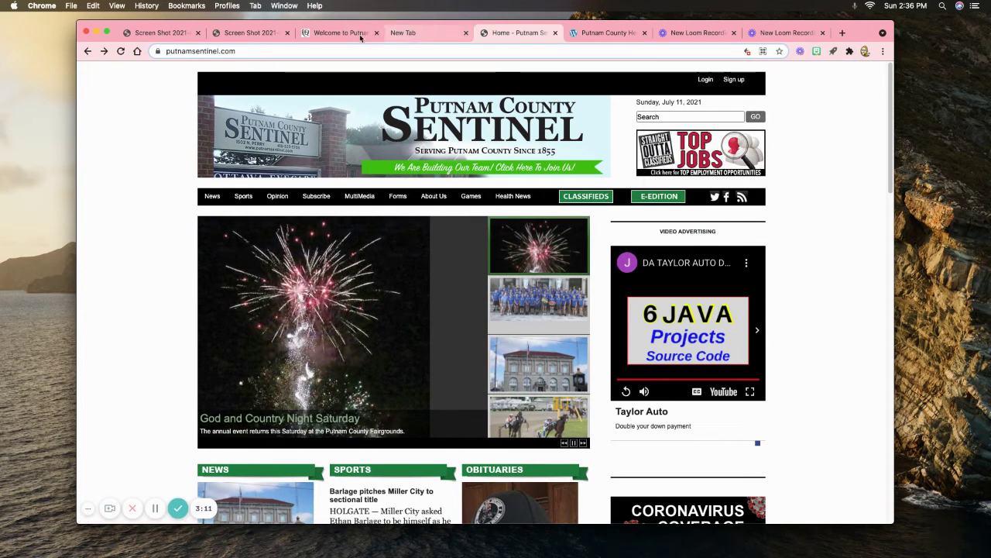
# Step: Switch to the Putnam County District Library tab and pin it
pyautogui.click(256, 6)
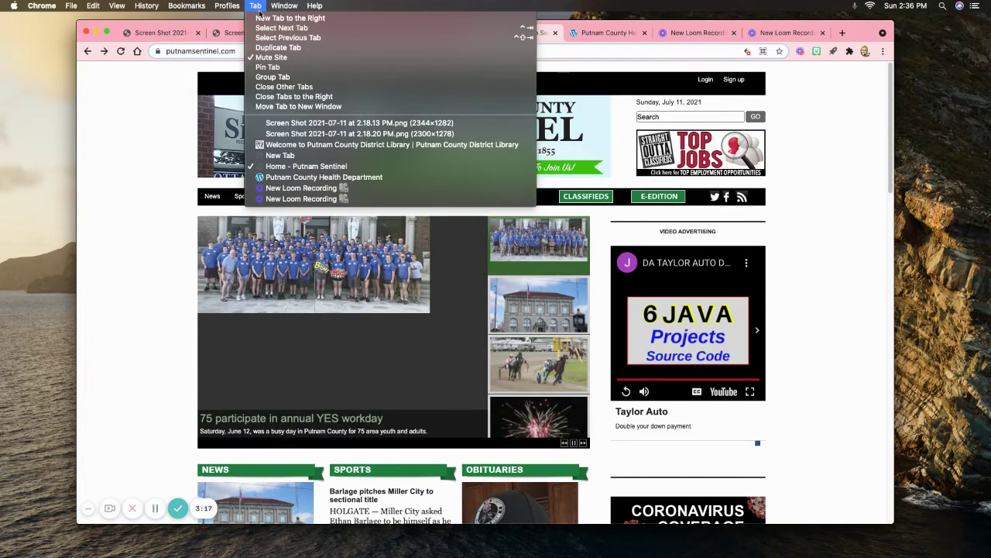
pyautogui.click(151, 135)
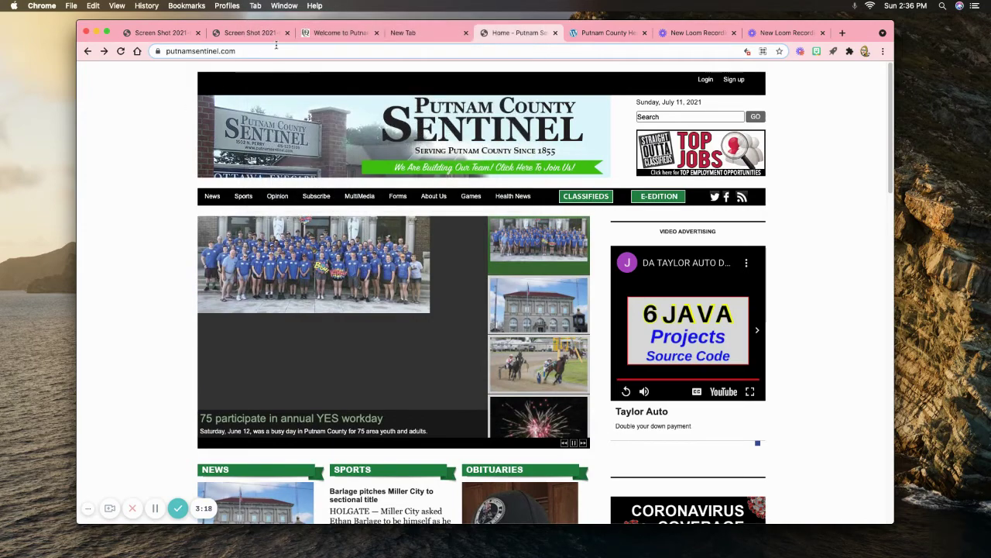
pyautogui.click(345, 34)
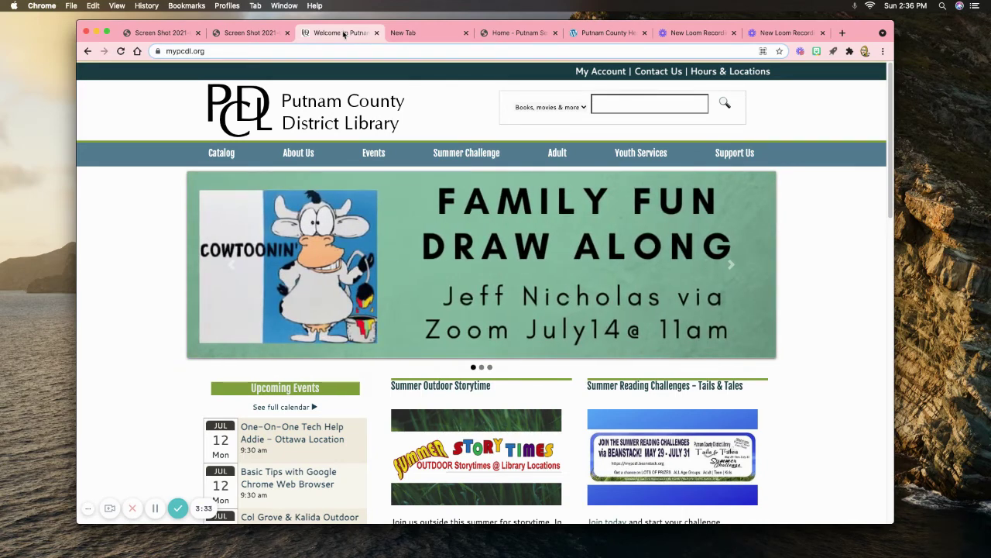
pyautogui.click(256, 5)
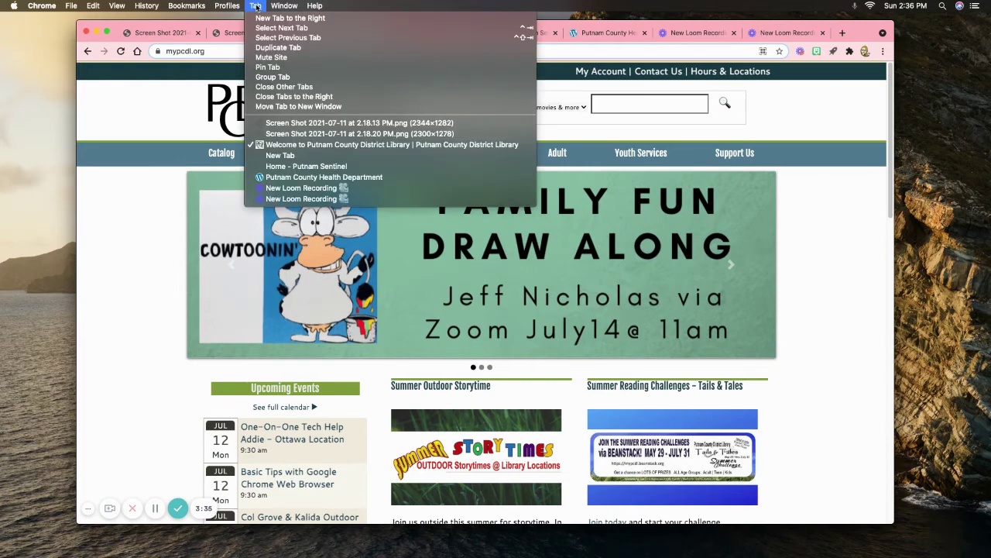
pyautogui.click(269, 68)
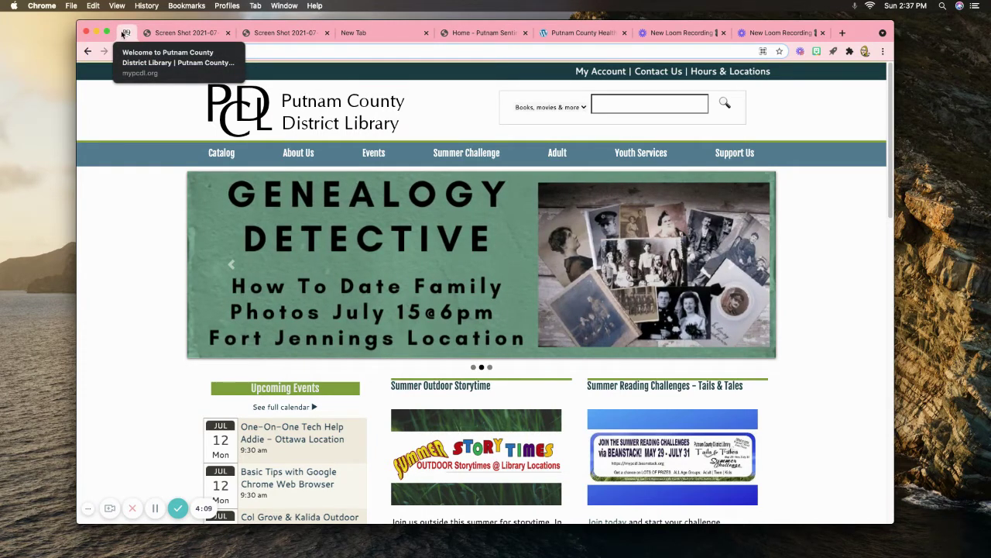
# Step: Put the Putnam Sentinel tab into a new tab group named Putnam and color the group orange
pyautogui.click(256, 6)
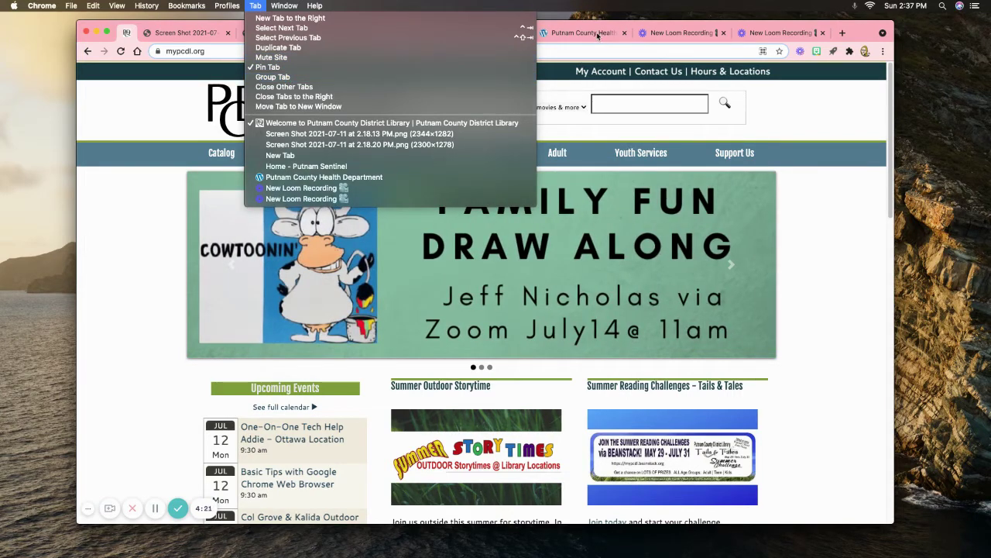
pyautogui.click(828, 244)
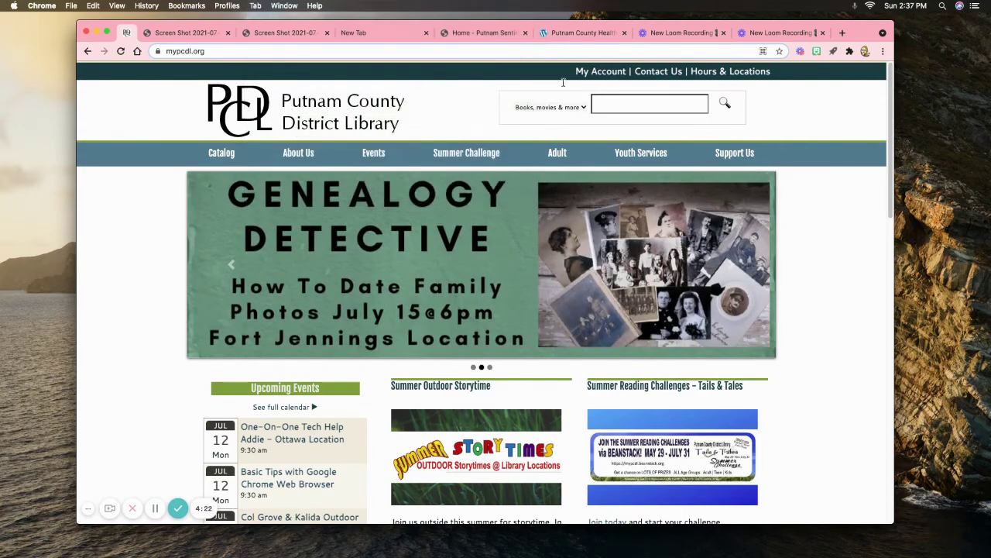
pyautogui.click(478, 33)
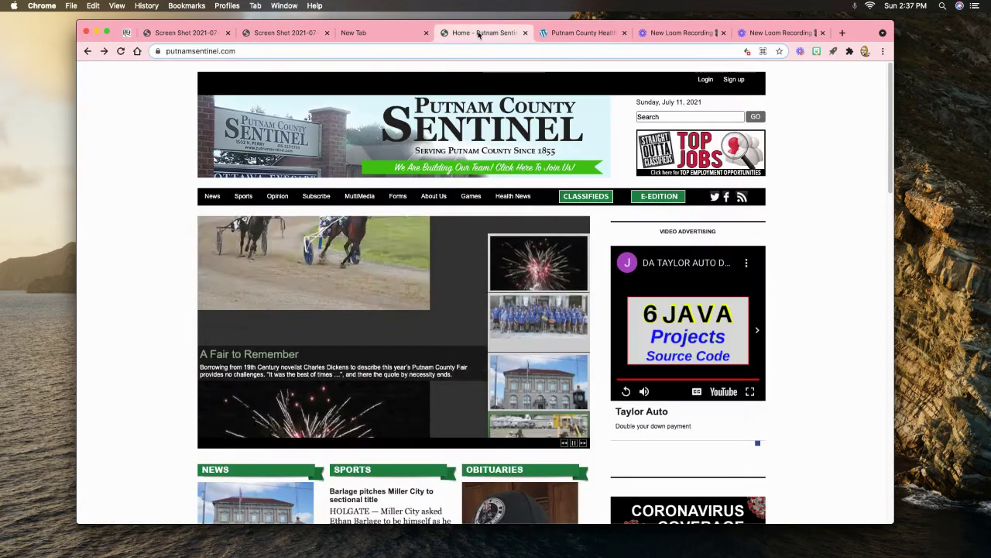
pyautogui.click(255, 5)
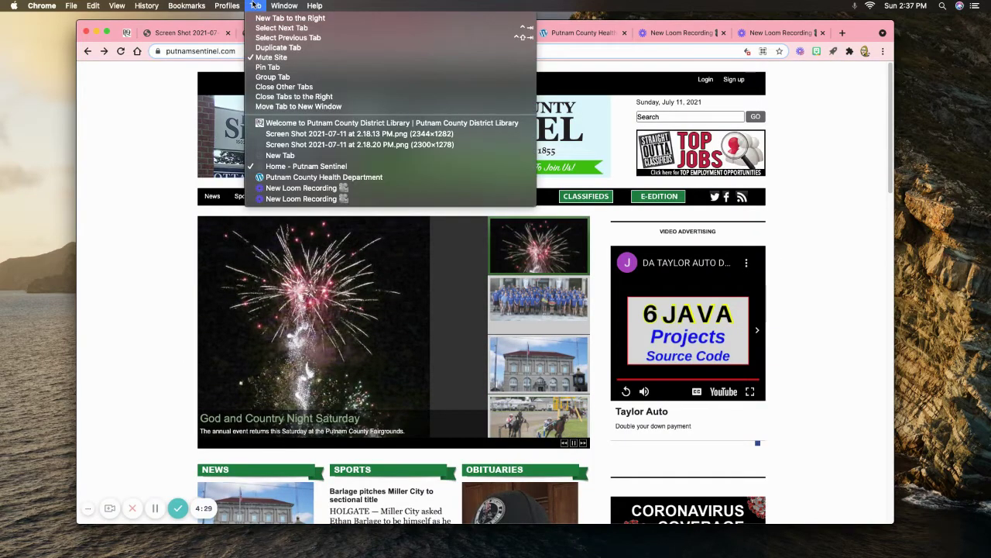
pyautogui.click(274, 76)
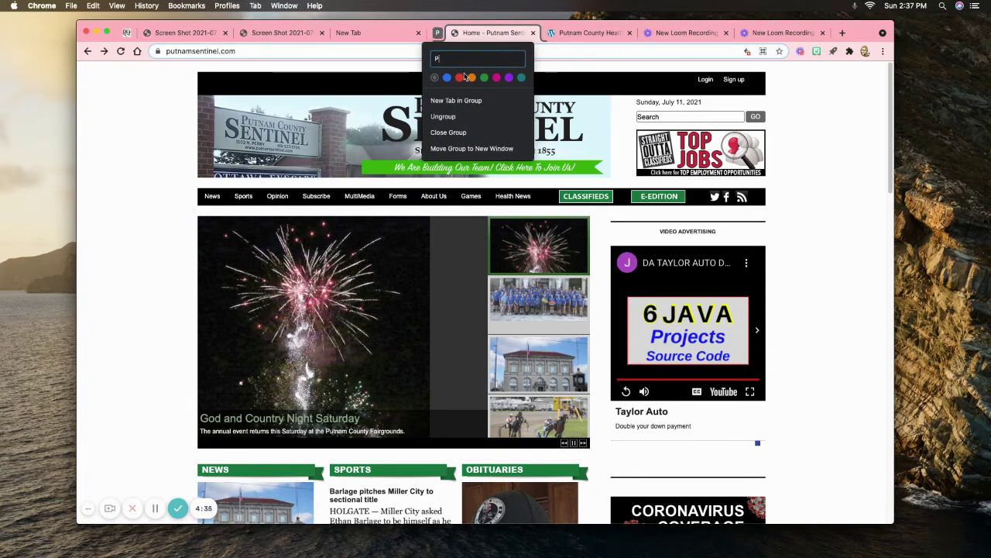
pyautogui.write('Putnam')
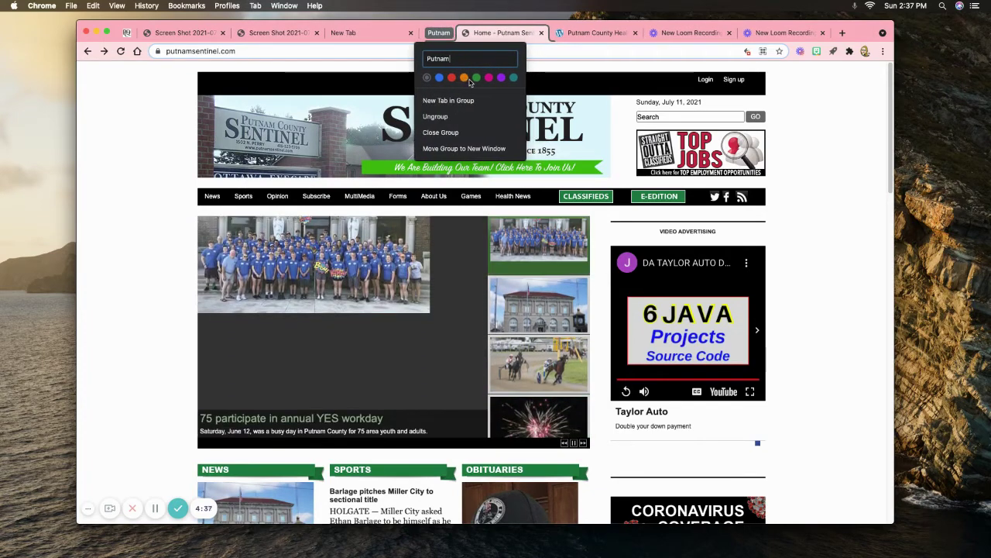
pyautogui.click(463, 78)
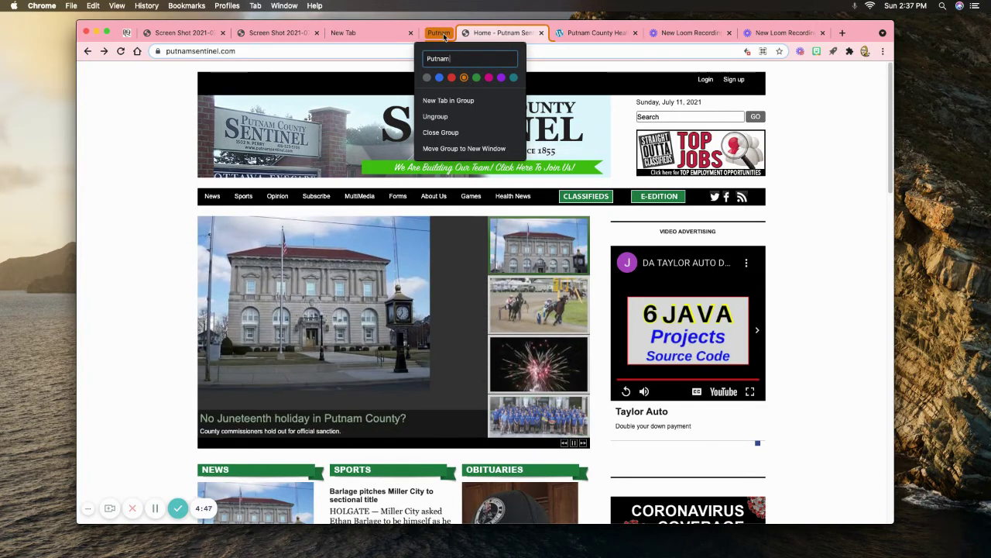
# Step: Put the Putnam County Health Department tab into a separate new group and add a new tab to that group
pyautogui.click(576, 35)
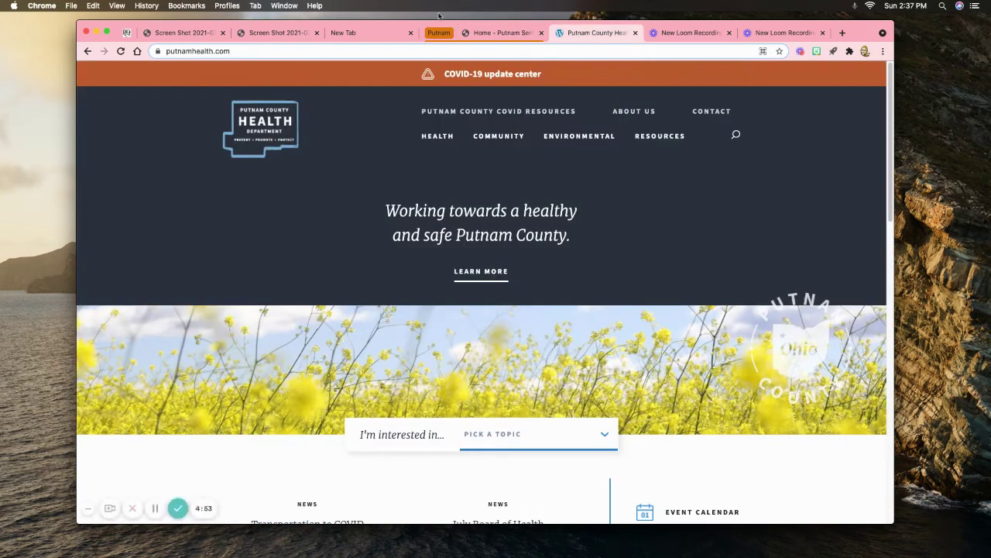
pyautogui.click(255, 6)
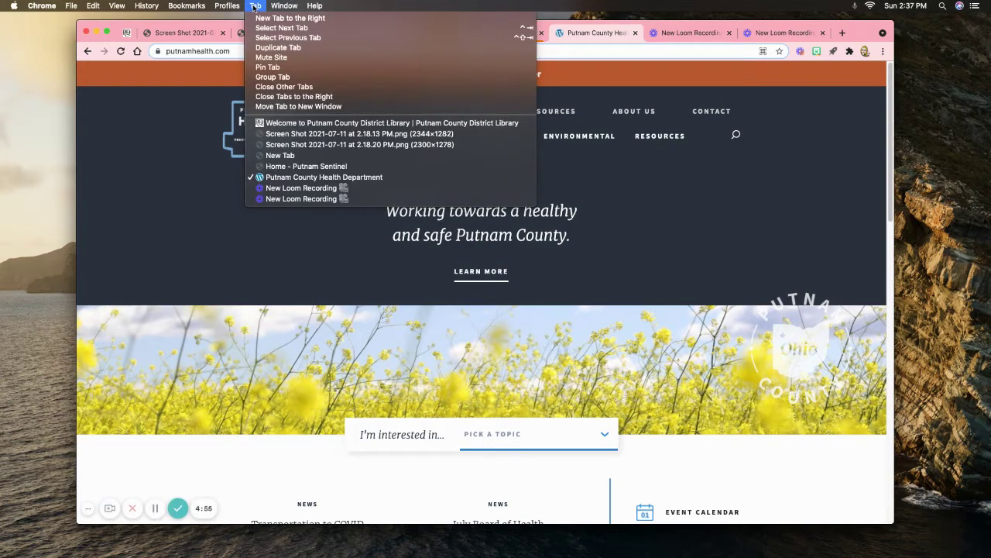
pyautogui.click(273, 76)
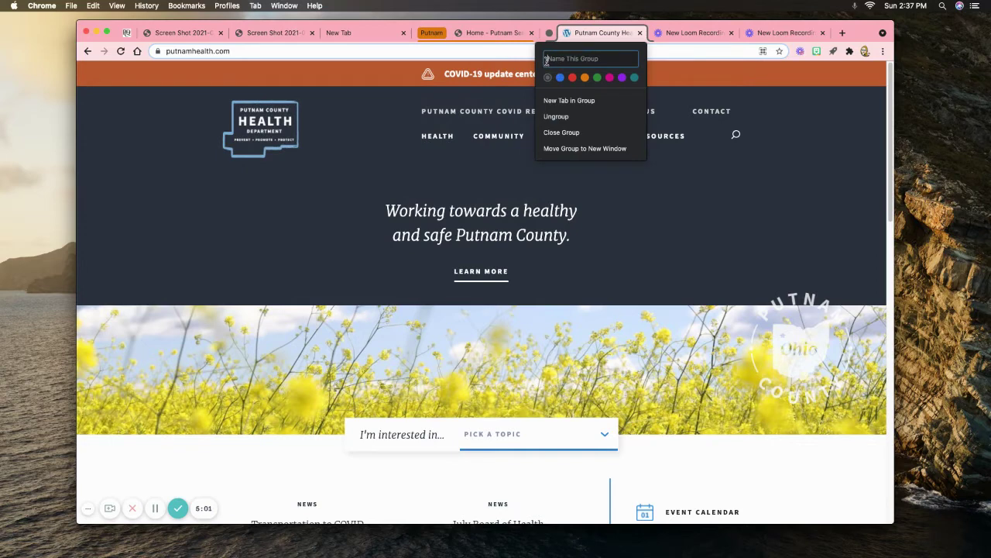
pyautogui.click(556, 101)
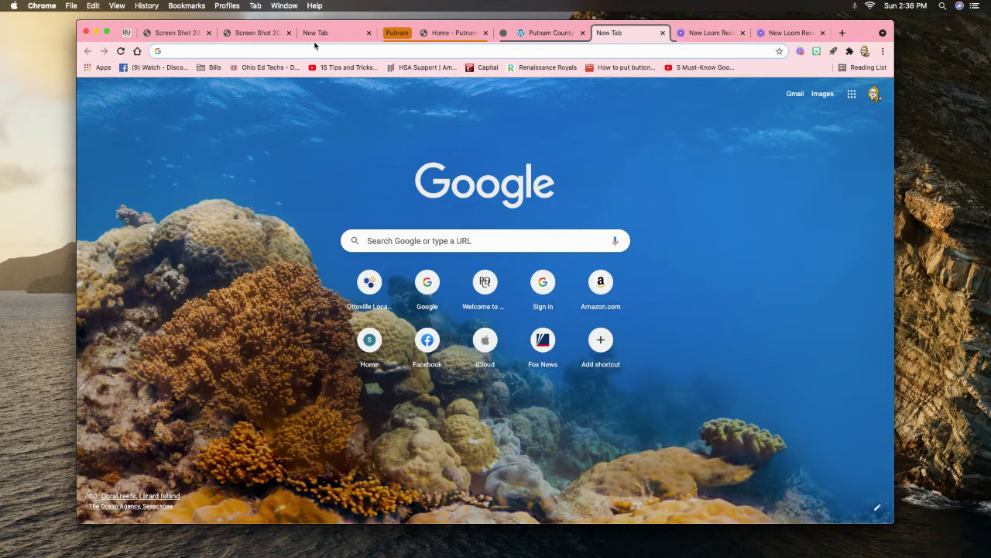
# Step: Take the Putnam County Health Department tab out of its unnamed tab group
pyautogui.click(545, 34)
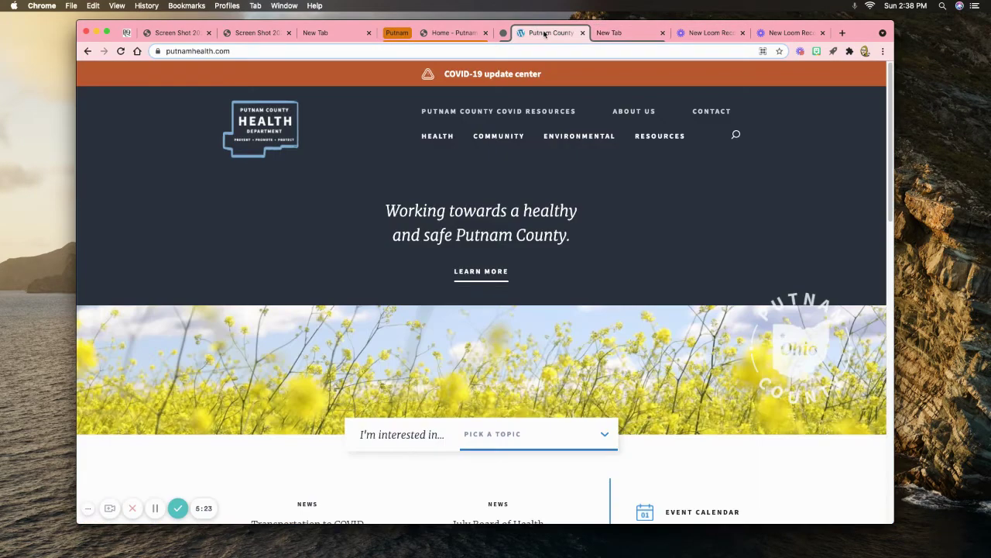
pyautogui.click(235, 8)
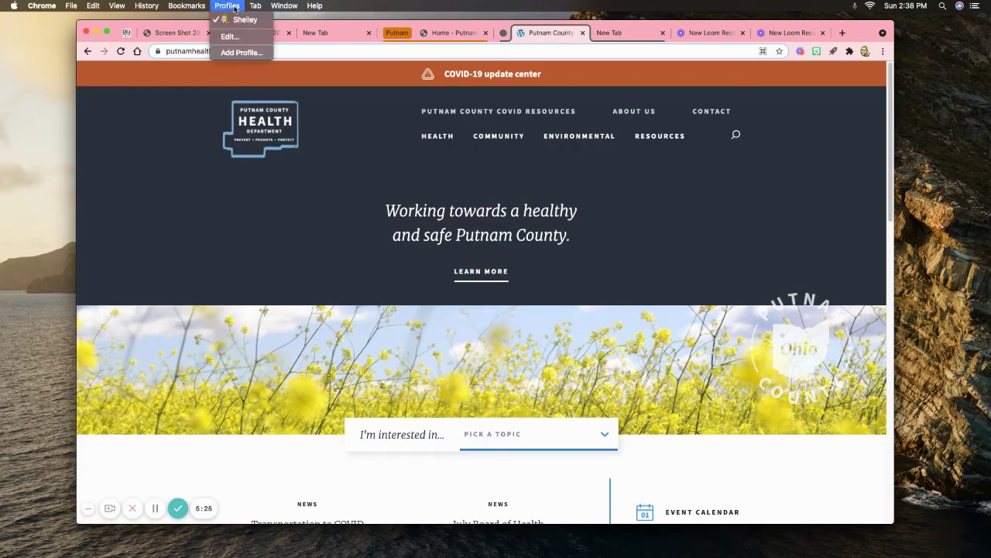
pyautogui.moveTo(256, 6)
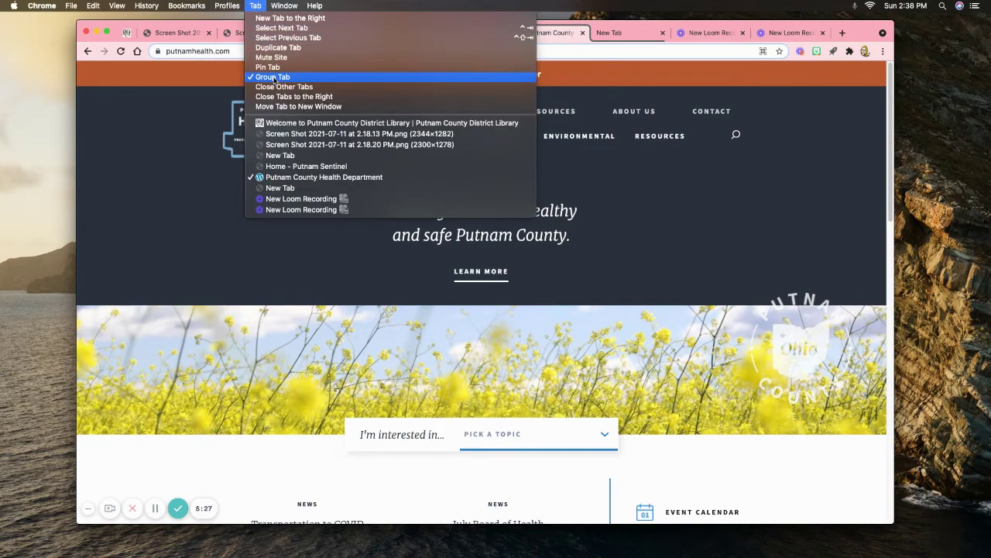
pyautogui.click(274, 77)
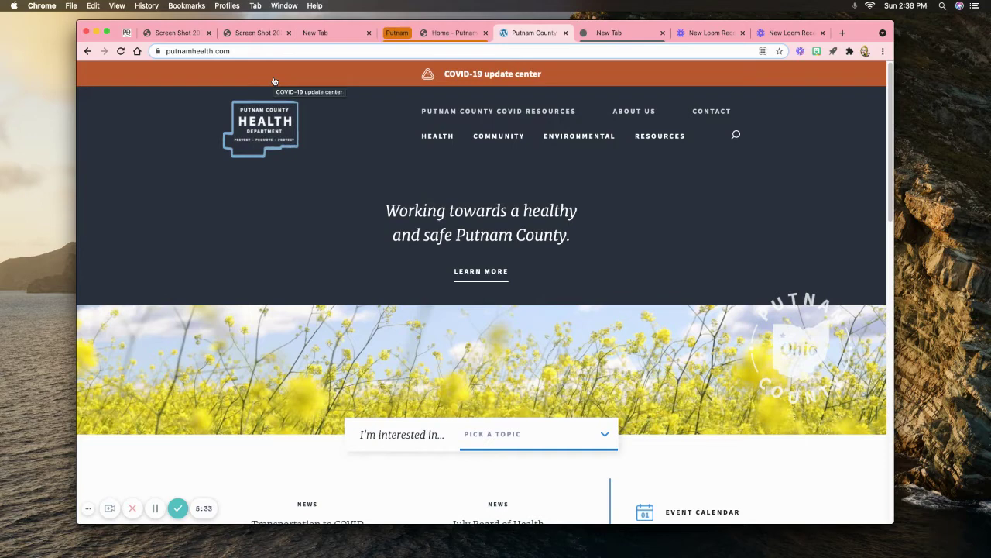
# Step: Add the ungrouped Putnam County Health Department tab to the existing Putnam group
pyautogui.click(257, 6)
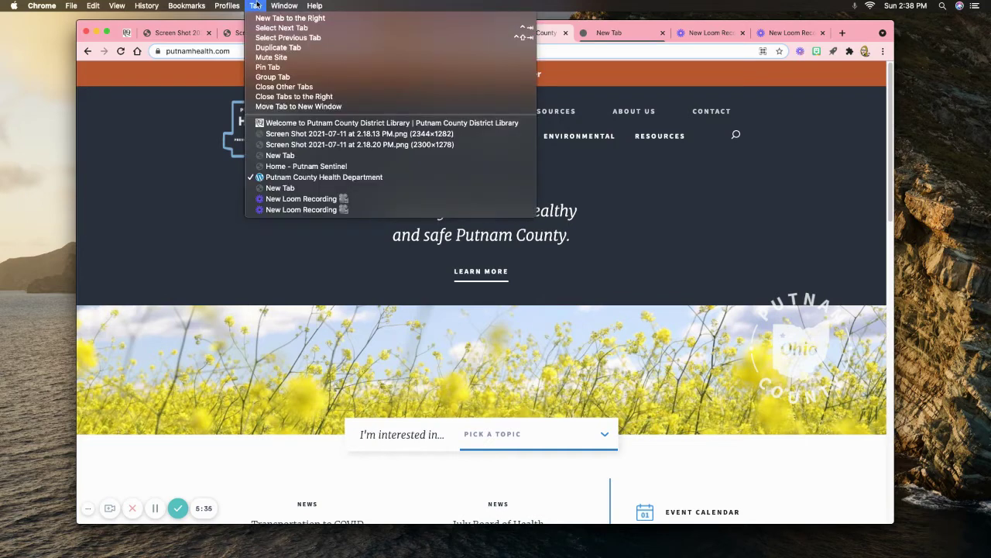
pyautogui.click(257, 6)
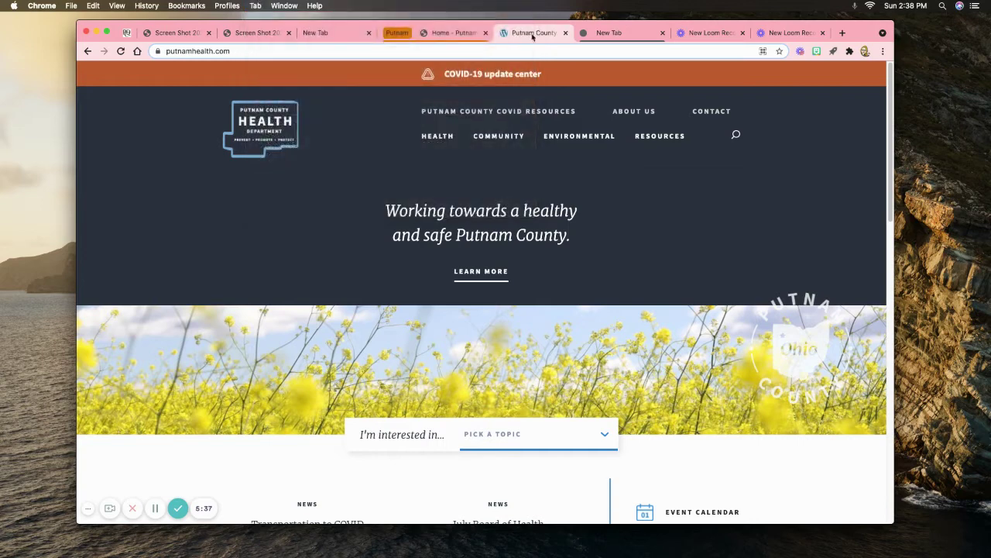
pyautogui.rightClick(540, 35)
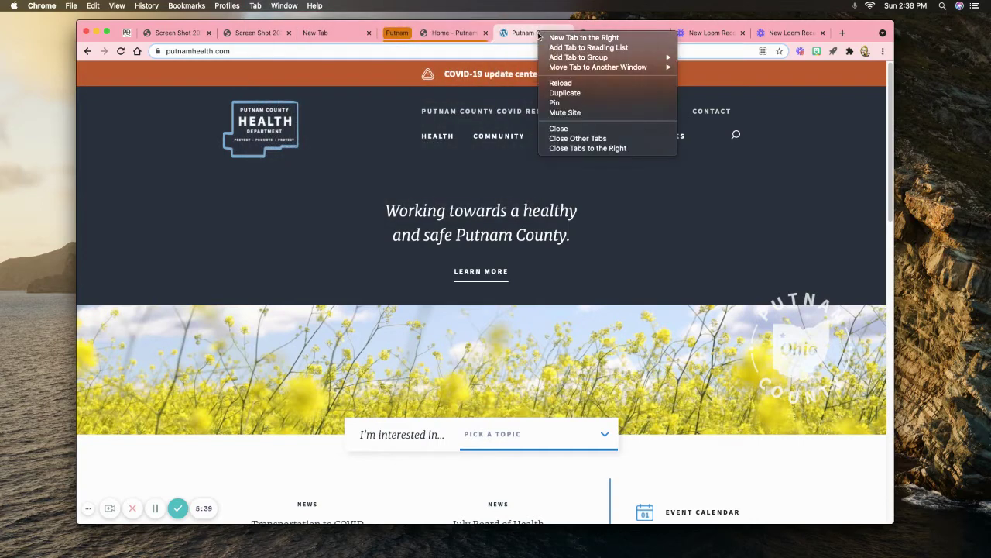
pyautogui.moveTo(557, 58)
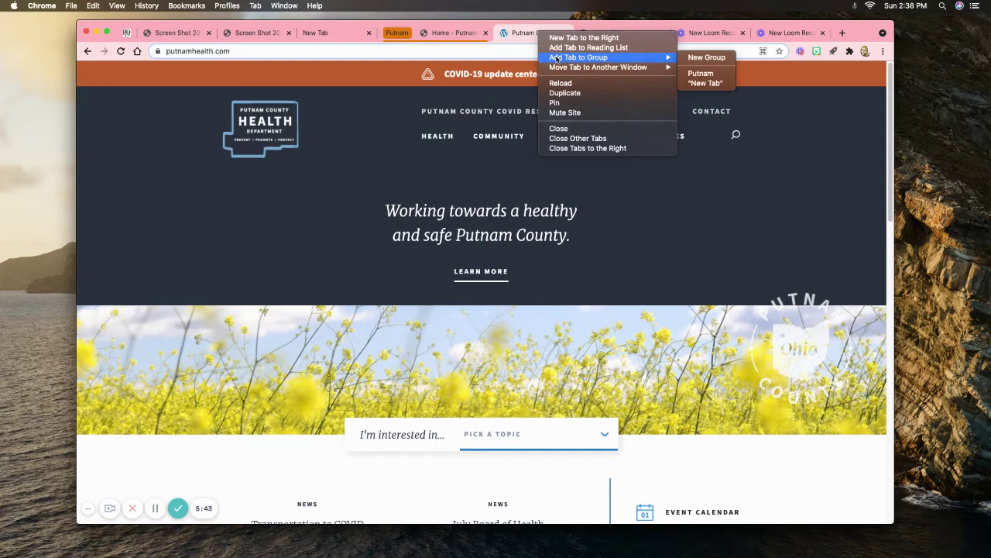
pyautogui.click(712, 281)
pyautogui.rightClick(527, 36)
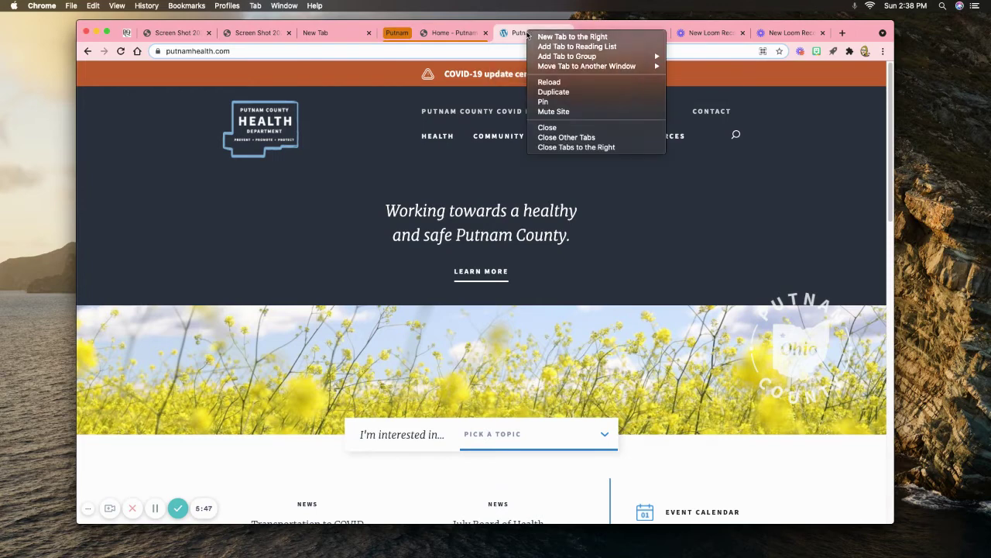
pyautogui.moveTo(551, 58)
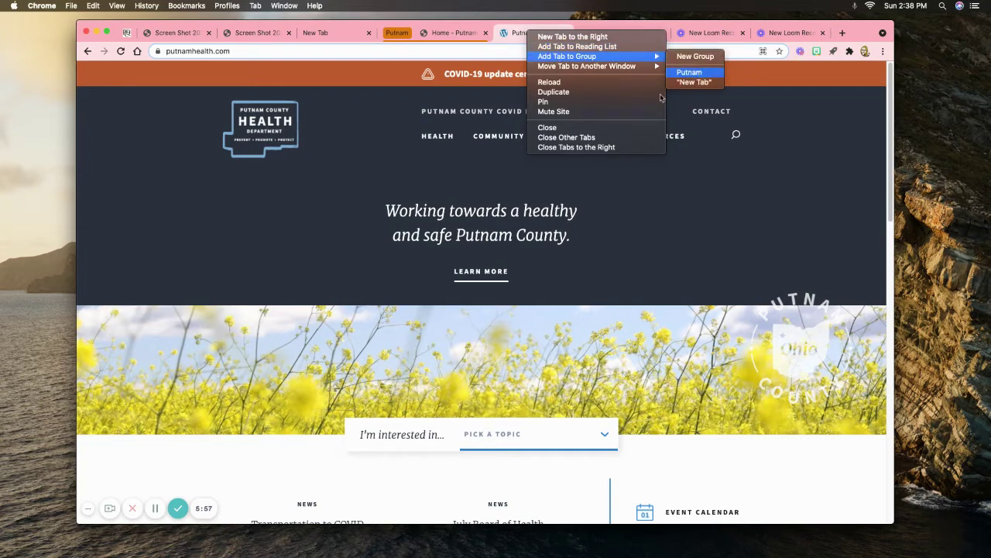
pyautogui.click(699, 73)
# Step: Switch among the Putnam Sentinel, Putnam County Health Department and grouped New Tab tabs to compare their groups
pyautogui.click(447, 34)
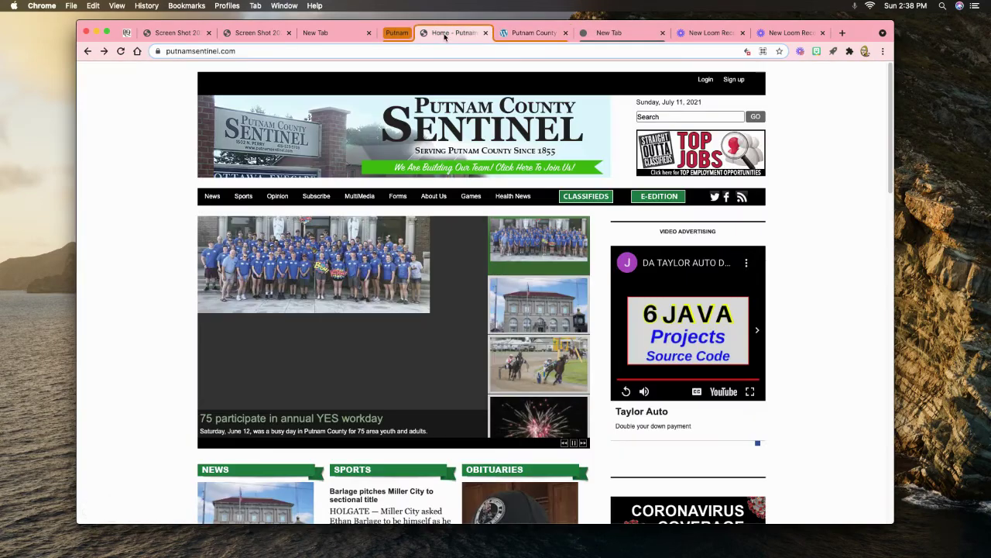
pyautogui.click(525, 34)
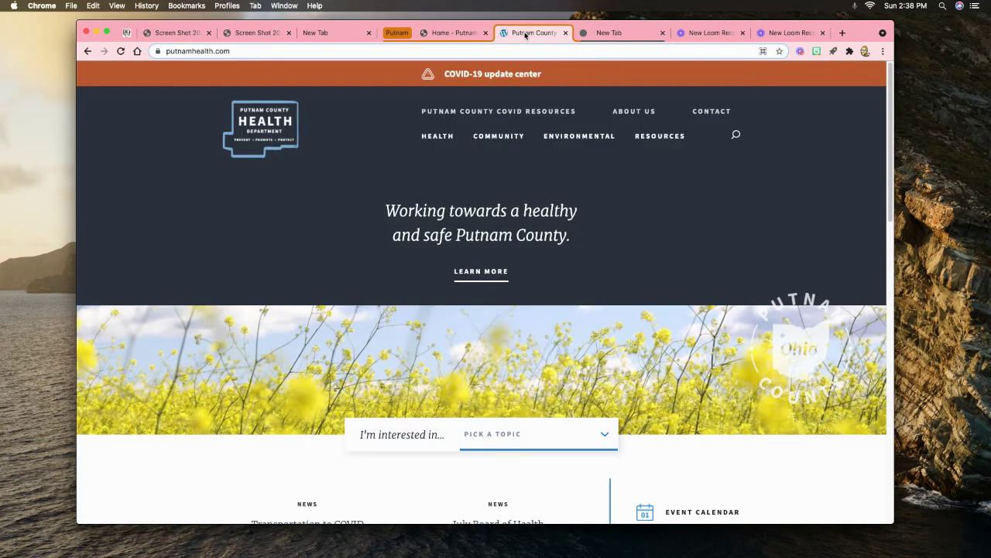
pyautogui.click(615, 36)
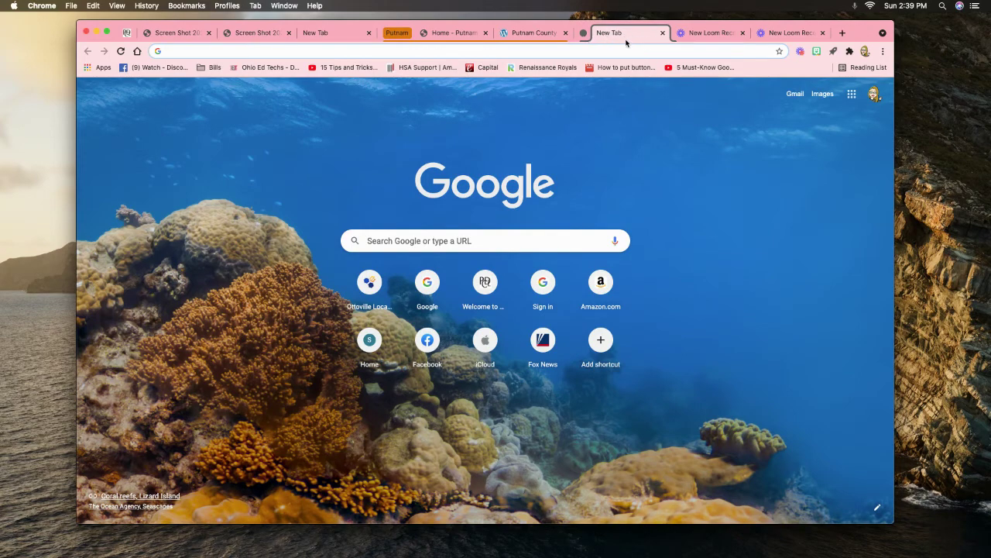
pyautogui.click(529, 34)
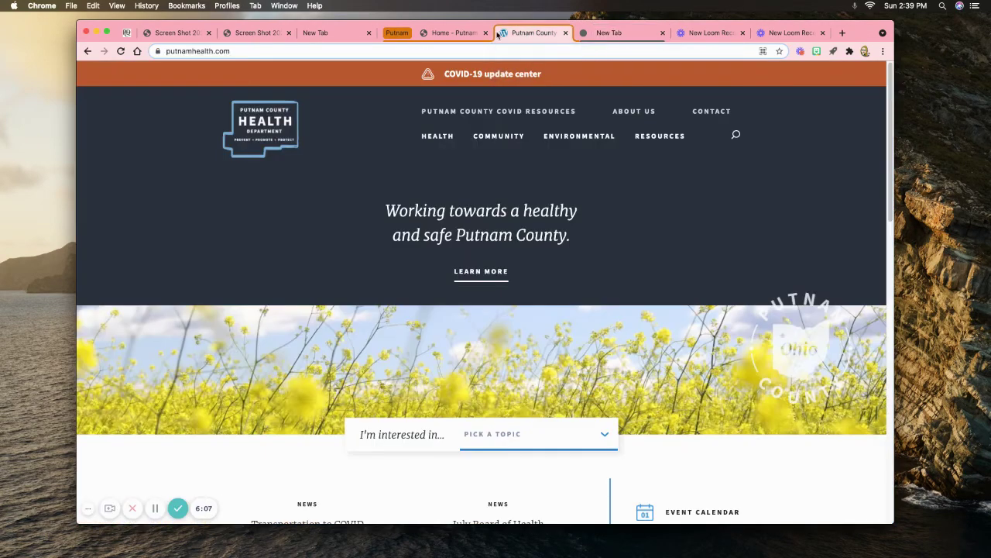
pyautogui.click(474, 34)
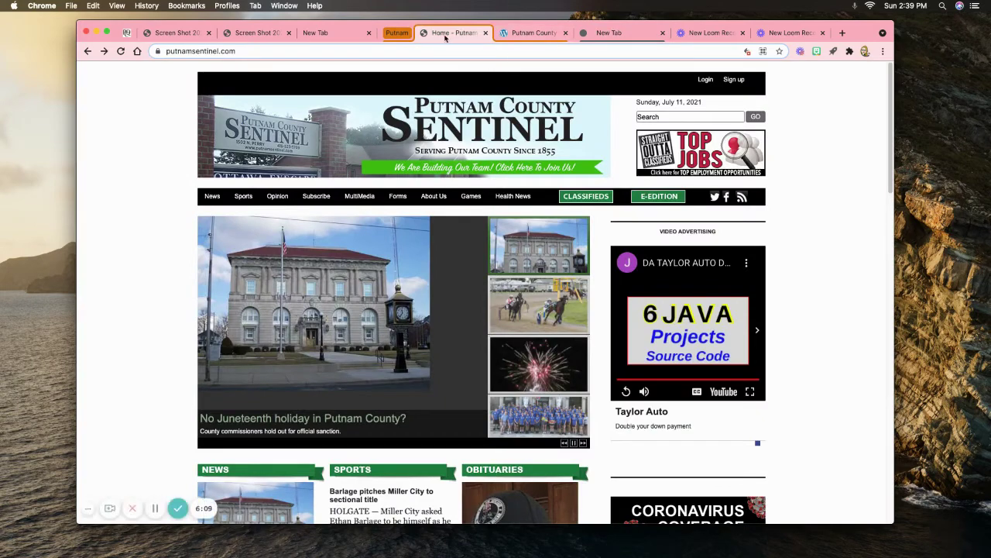
pyautogui.click(524, 40)
# Step: Switch to the Putnam Sentinel tab and remove it from the Putnam group
pyautogui.click(445, 37)
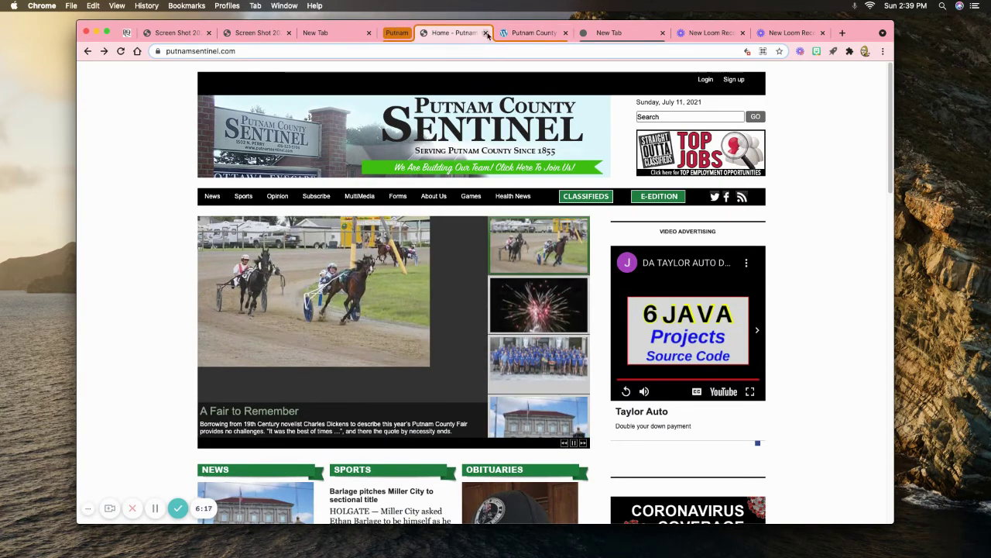
pyautogui.rightClick(462, 35)
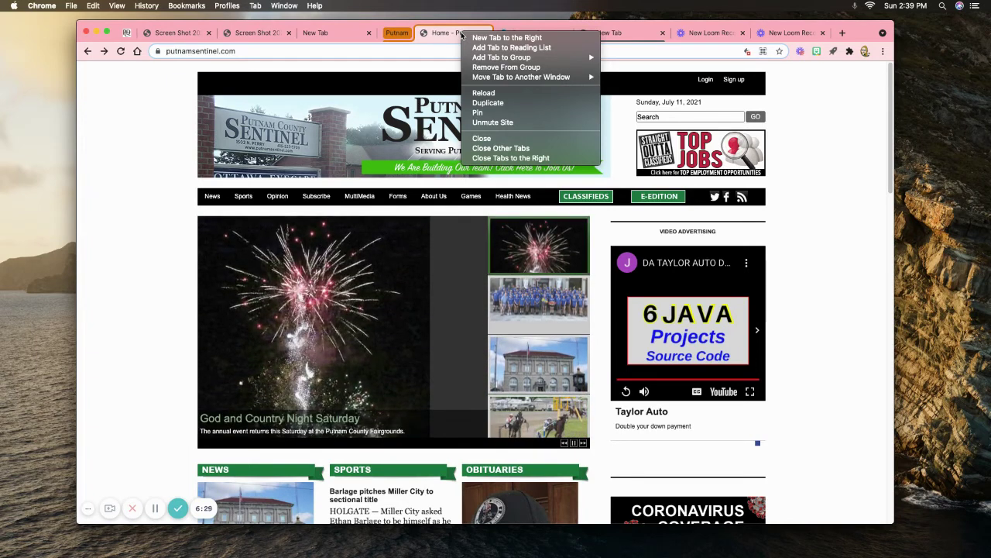
pyautogui.click(488, 68)
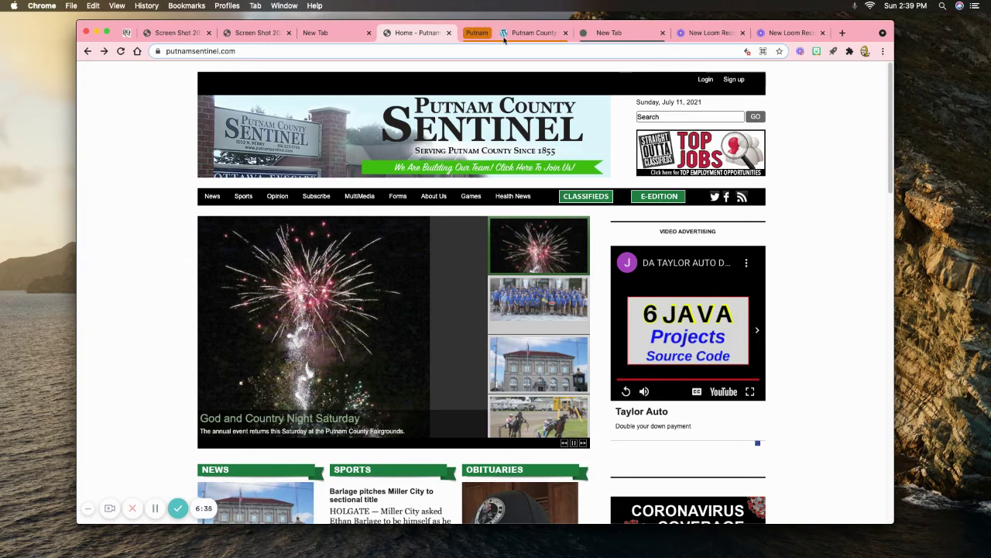